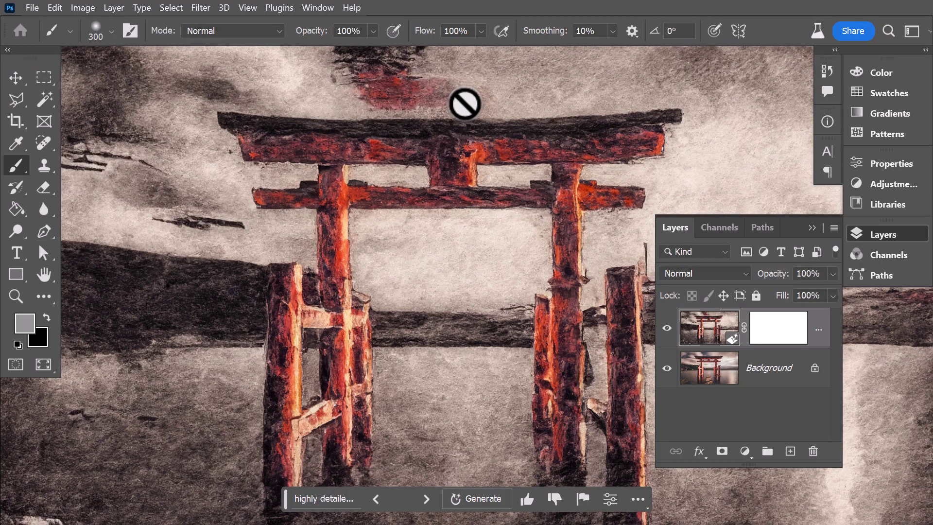
Exit full-screen mode and delete Generative Layer 1 from the Layers panel.
key("f")
left_click(813, 451)
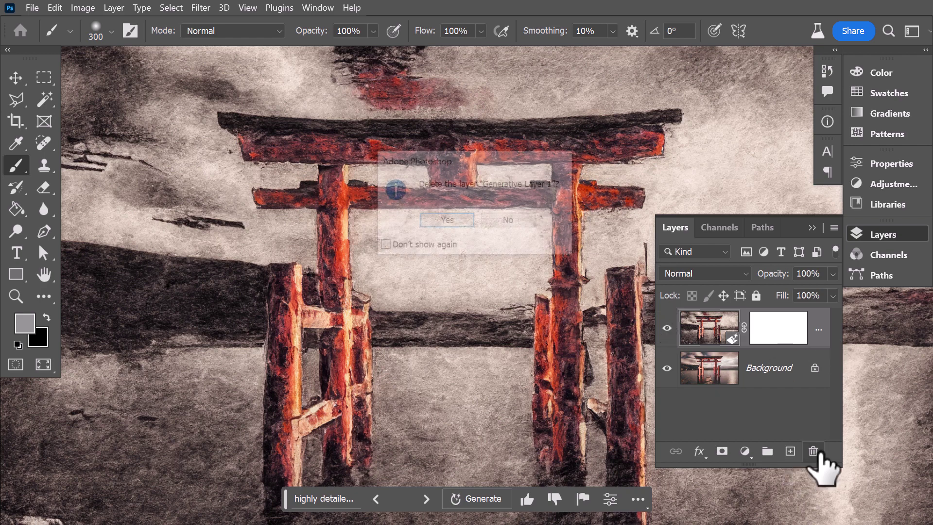
Confirm the deletion, zoom out, and Generative Fill the whole photo with 'detailed artists sketch, fine strokes'.
key("Return")
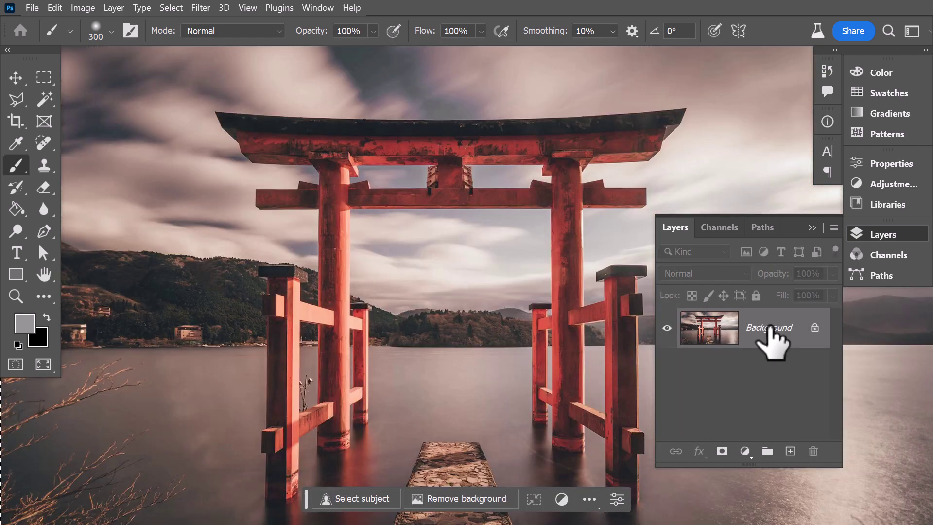
key("z")
left_click(376, 232, "alt")
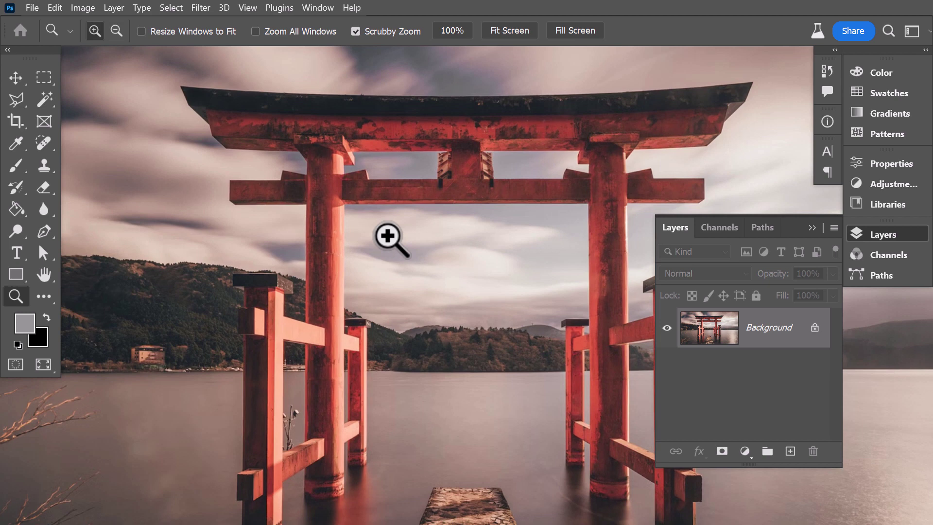
left_click(318, 472)
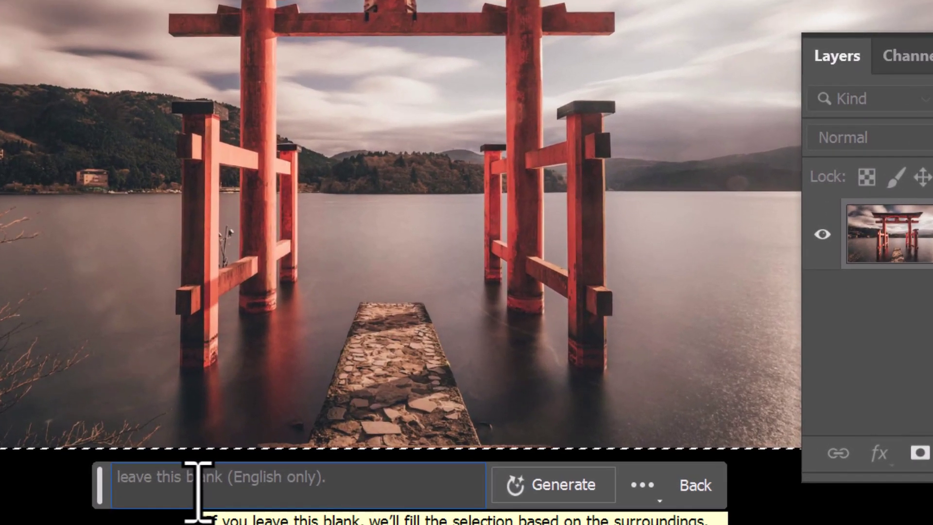
type("detailed artists sketch")
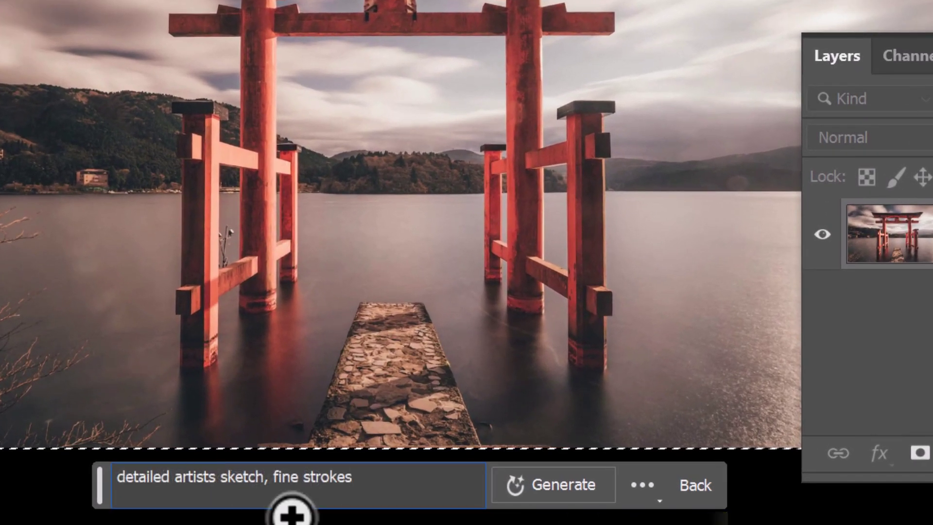
left_click(581, 498)
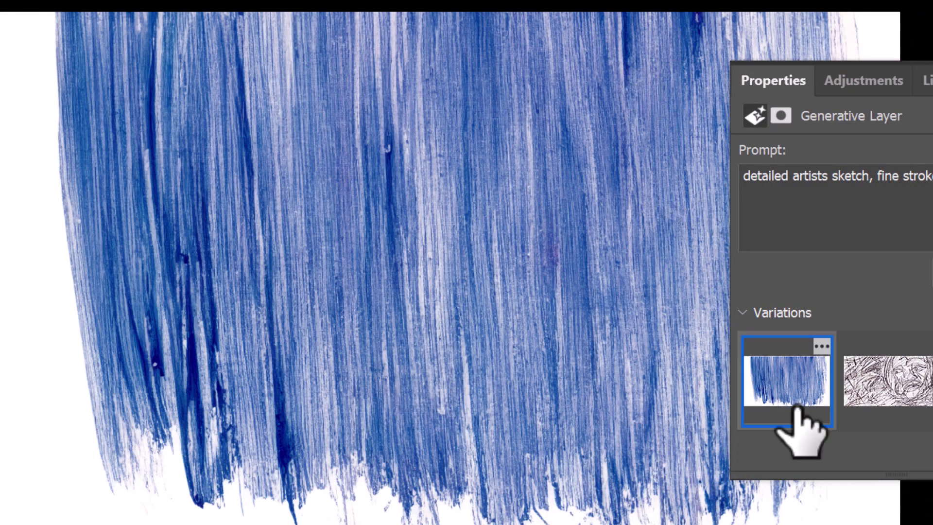
Compare the pencil and blue-stroke variations, then delete the generated layer.
left_click(889, 381)
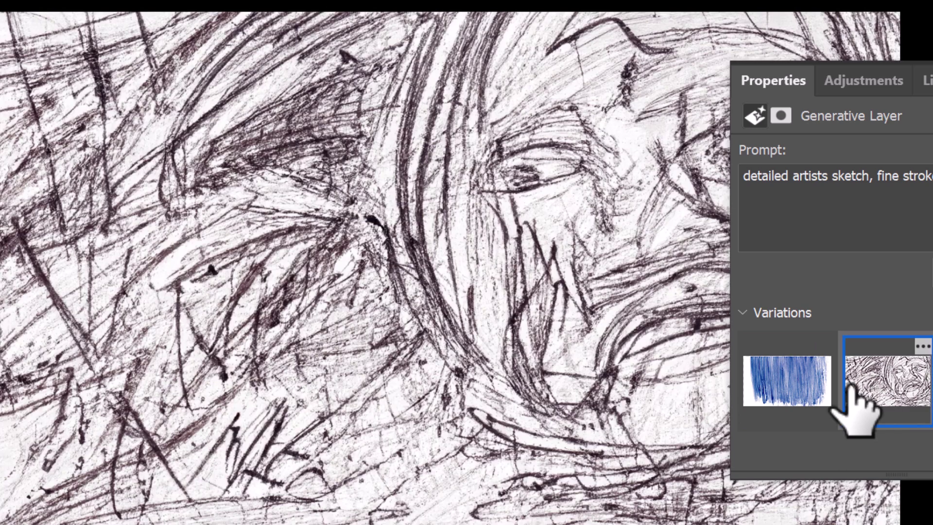
left_click(773, 384)
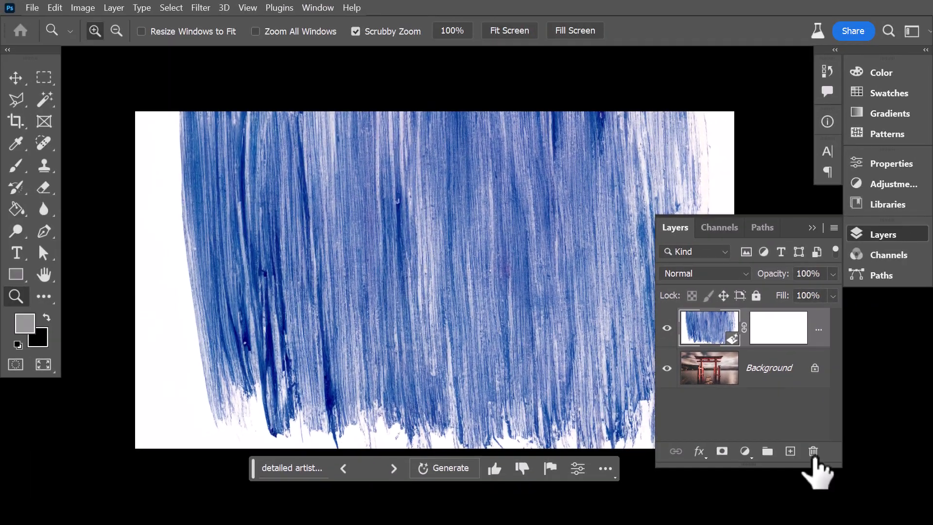
left_click(814, 452)
left_click(461, 221)
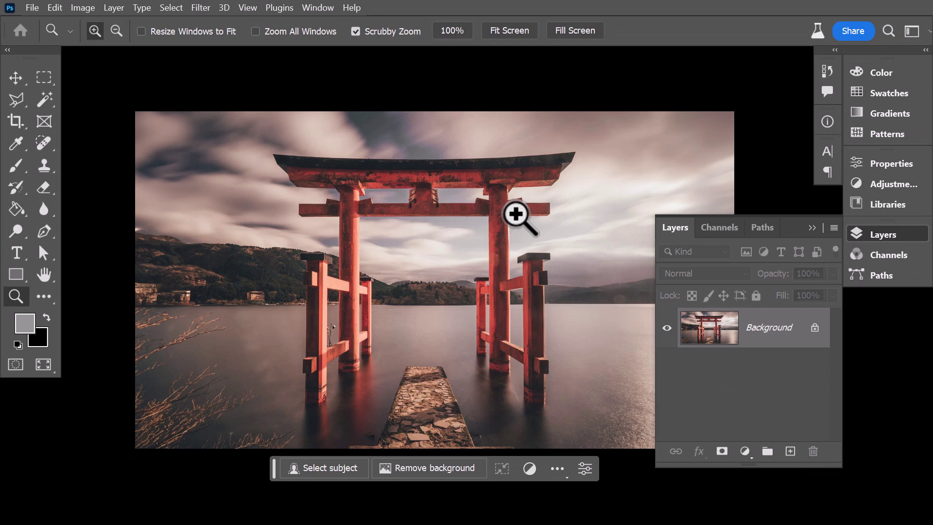
In Quick Mask mode, paint-bucket fill the whole photo with mid-grey 7a7a7a.
left_click(15, 365)
left_click(25, 323)
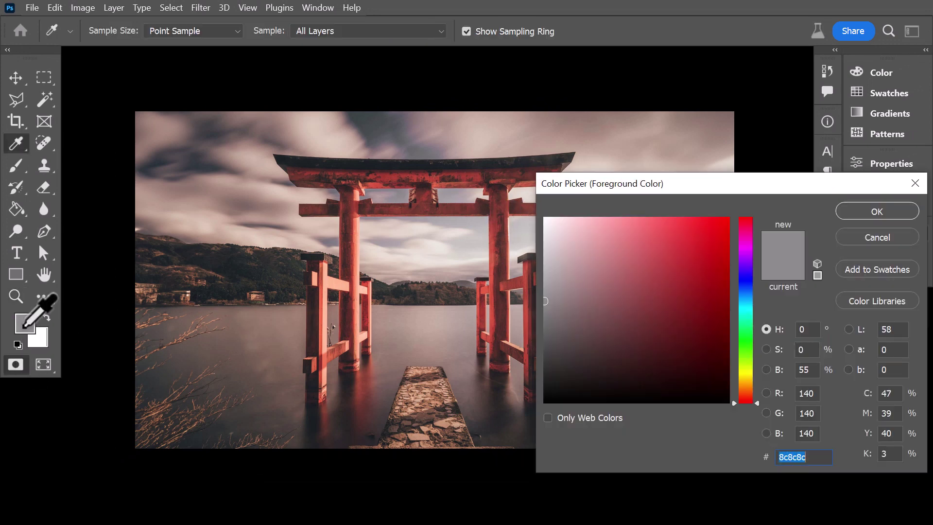
left_click(550, 304)
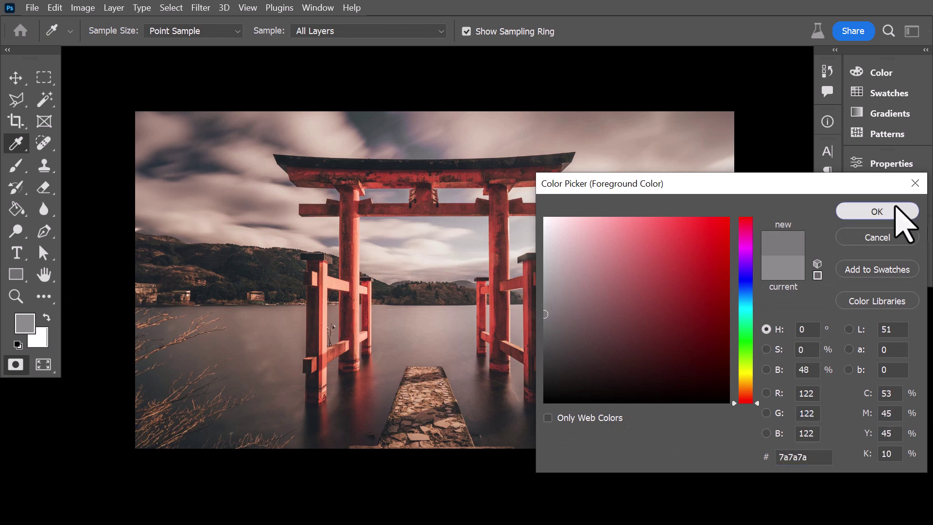
left_click(900, 215)
key("z")
left_click(19, 208)
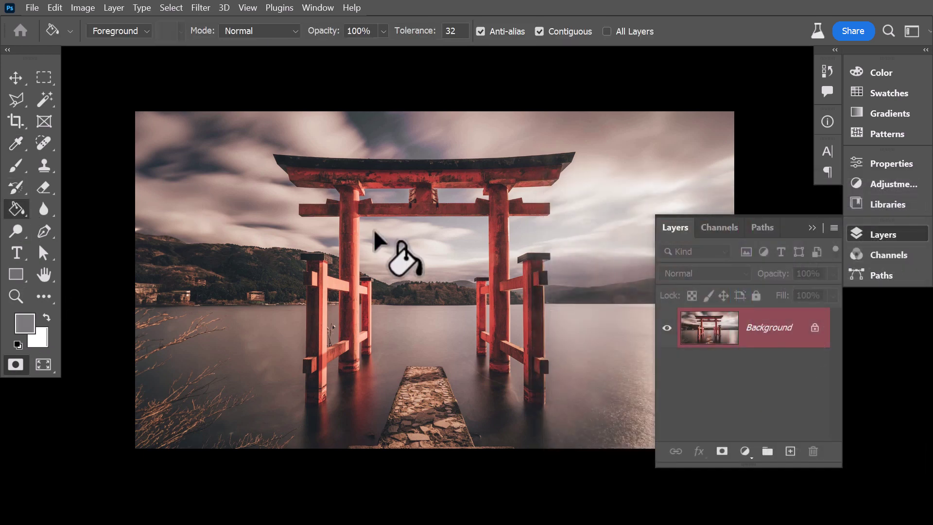
left_click(373, 230)
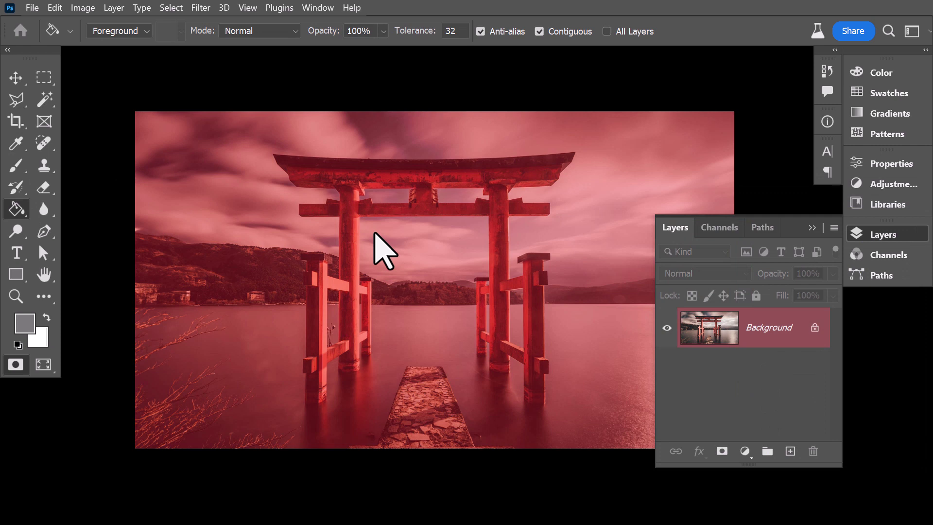
Convert the mask to a selection and generate 'an artists sketch, highly detailed, fine strokes'.
left_click(16, 364)
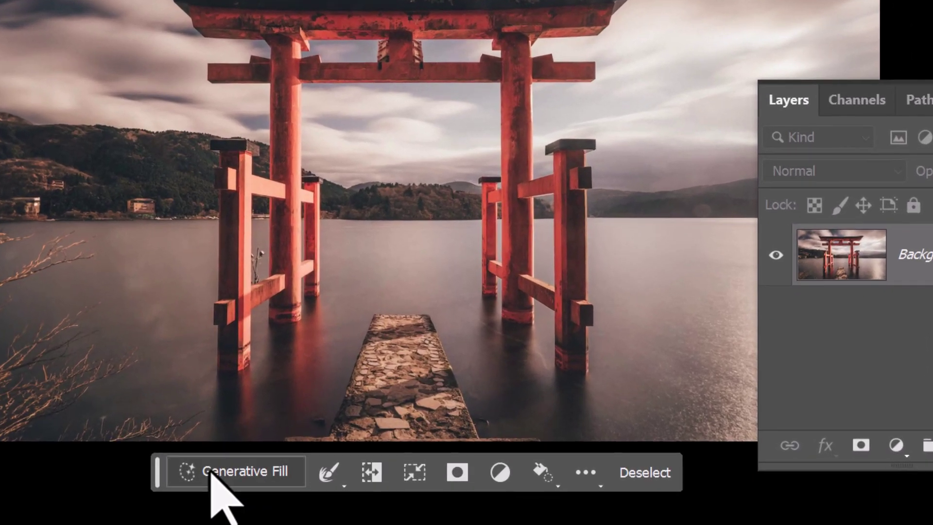
left_click(300, 466)
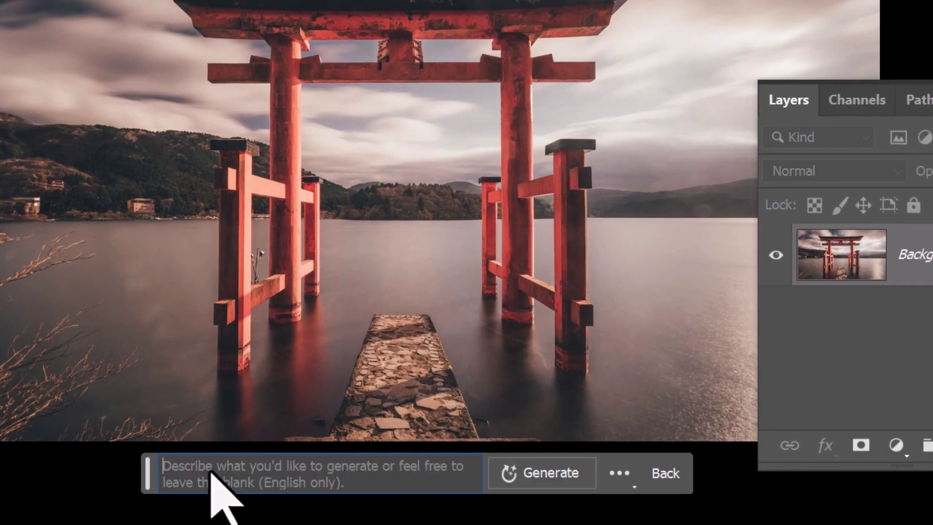
type("an artists sketch, highly detailed, fine strokes")
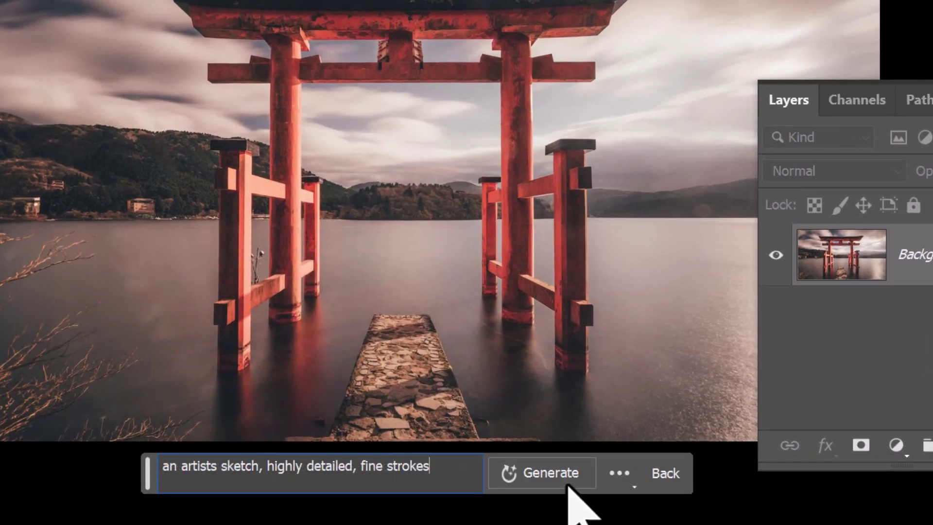
left_click(549, 471)
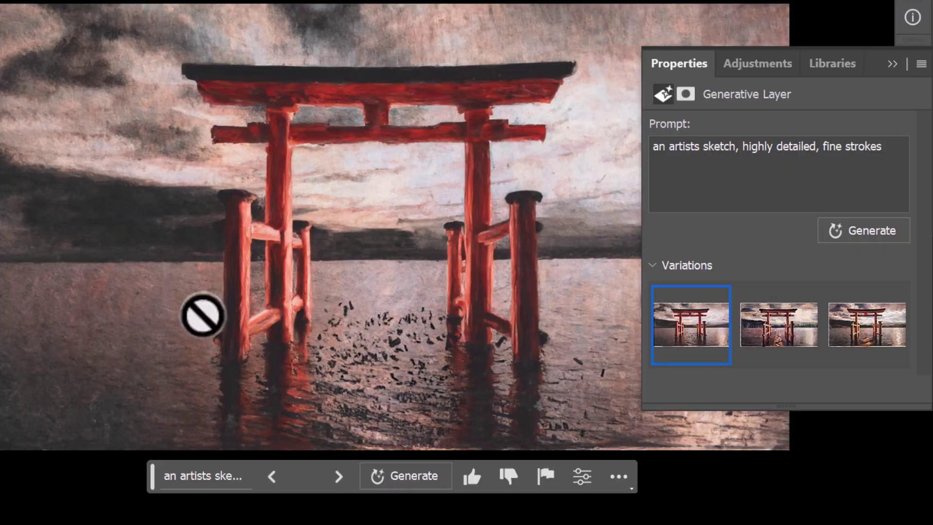
Compare the sketch and watercolour variations, then hide the generated layer and select Background.
left_click(778, 325)
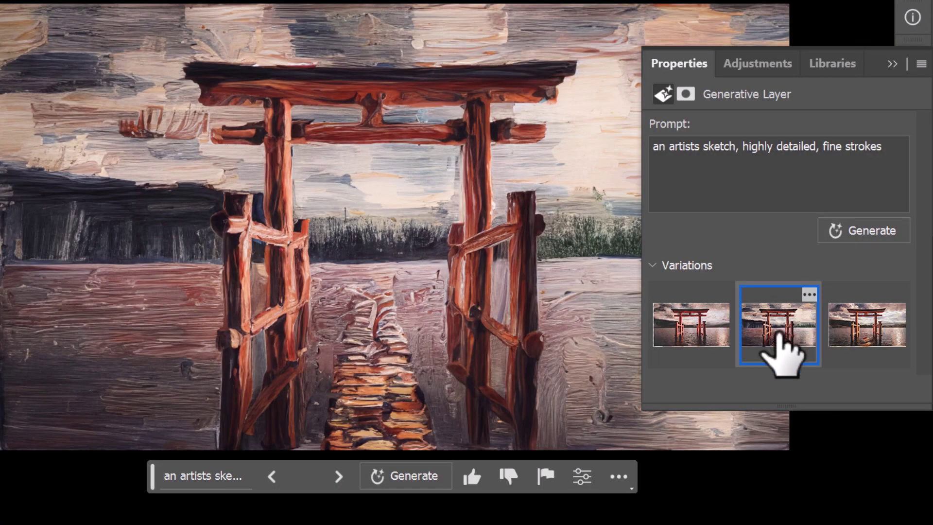
left_click(848, 323)
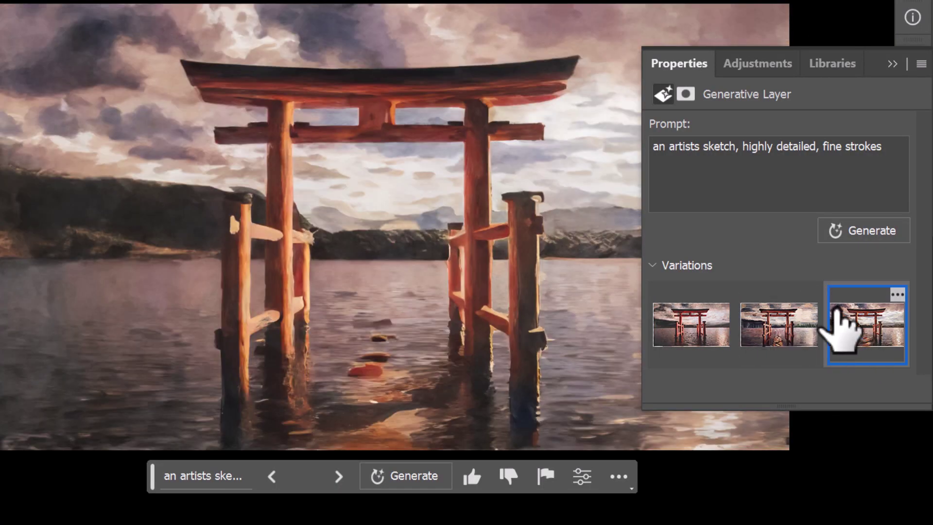
left_click_drag(691, 324, 624, 80)
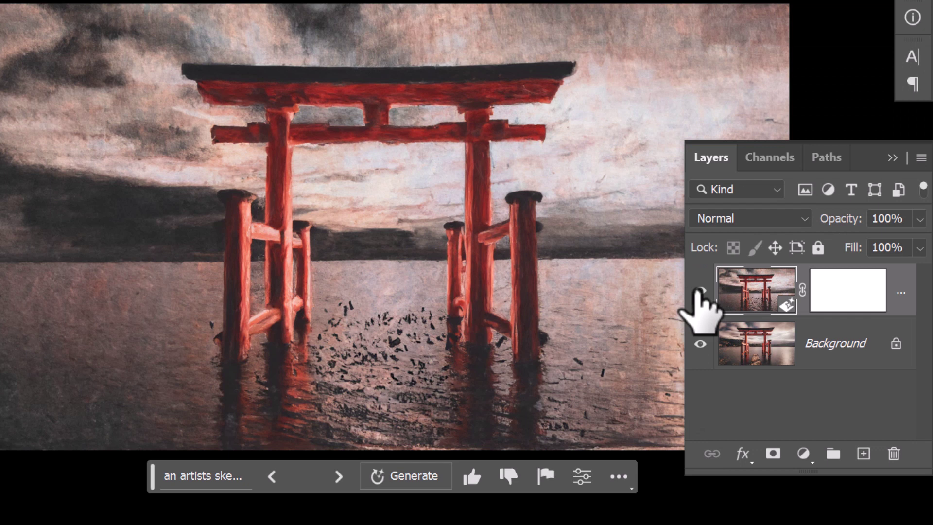
left_click(700, 291)
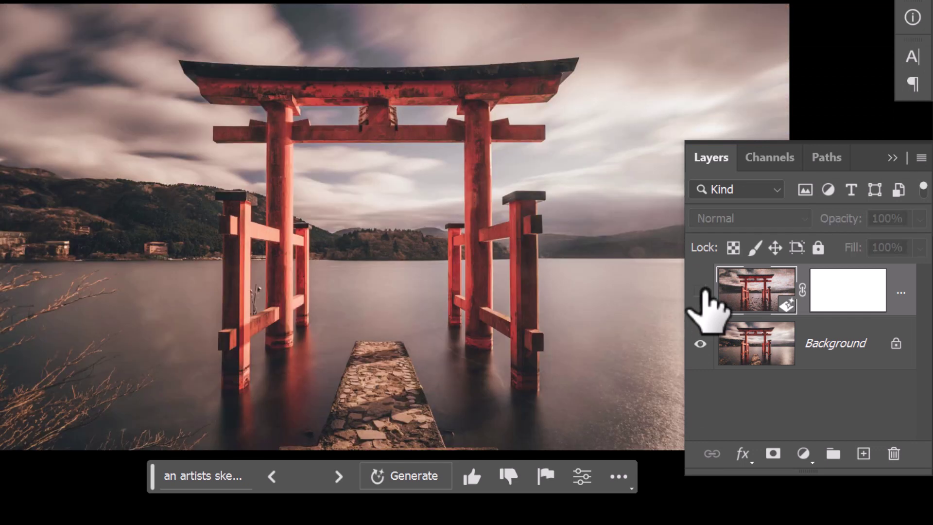
left_click(743, 340)
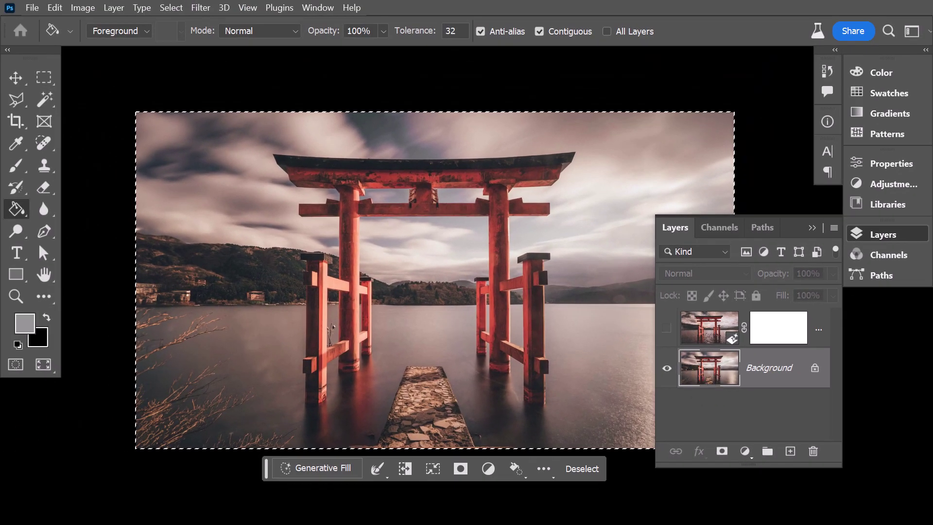
Deselect and set the foreground color to light grey c2c2c2.
key("ctrl+d")
left_click(25, 323)
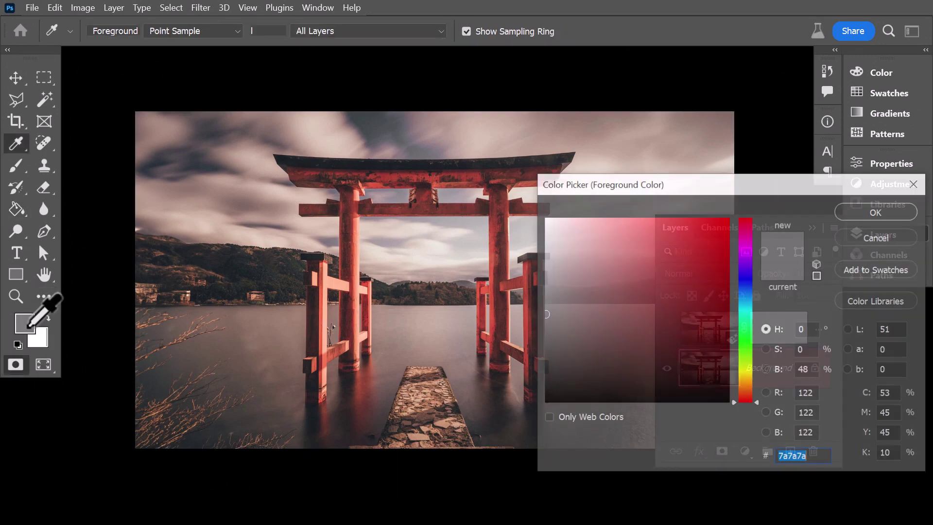
left_click(549, 258)
left_click_drag(538, 256, 539, 265)
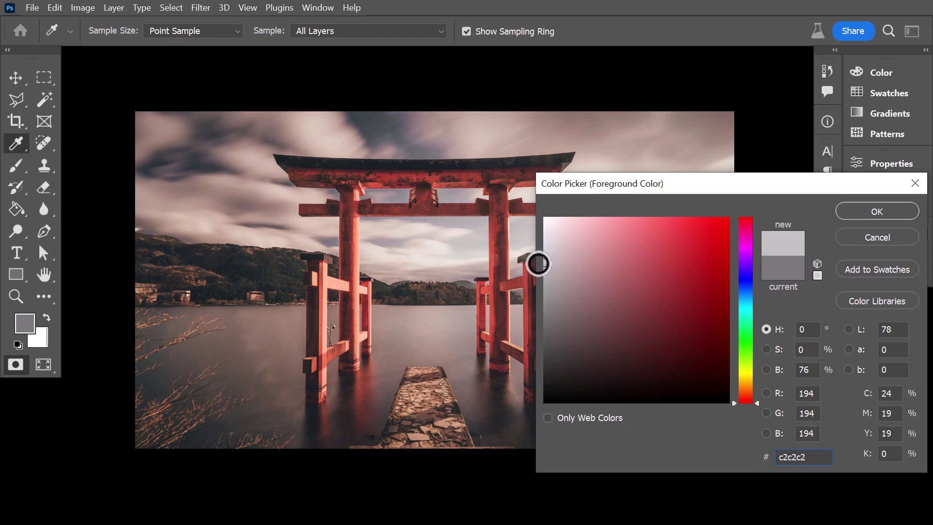
left_click(877, 210)
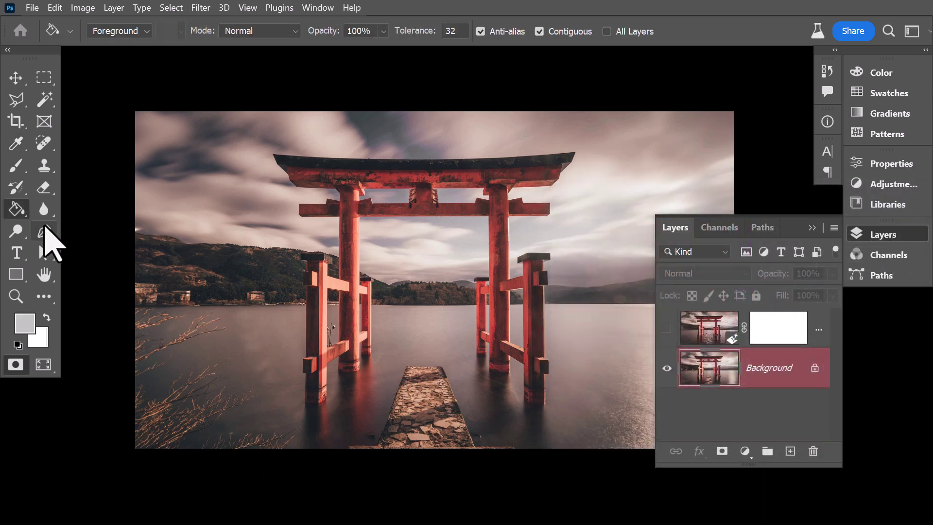
Generate an 'artists sketch' layer from the light-grey mask and compare its face-filled variations.
key("q")
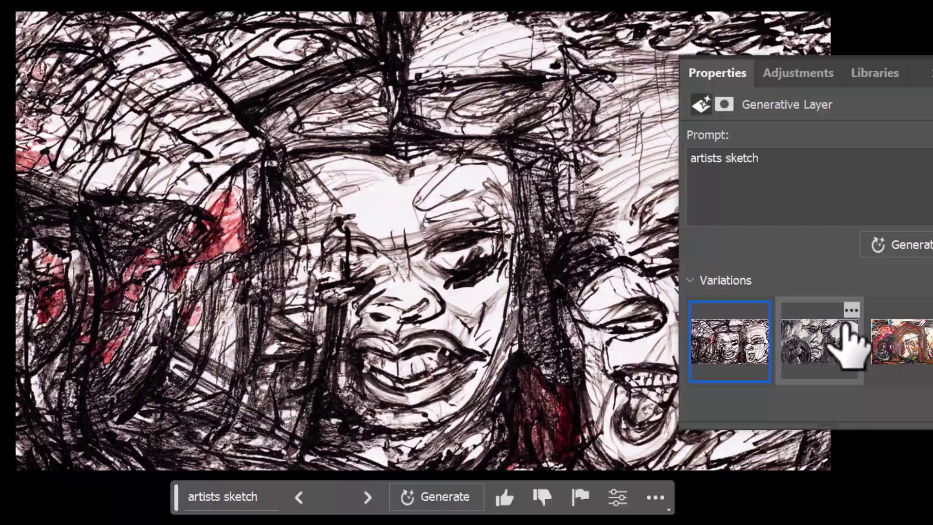
left_click(826, 335)
left_click(913, 340)
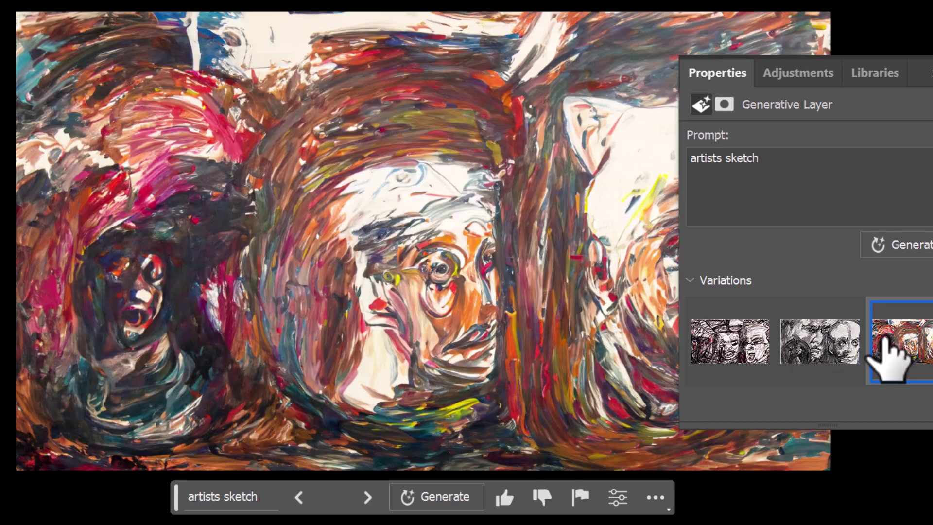
left_click(799, 347)
left_click(722, 343)
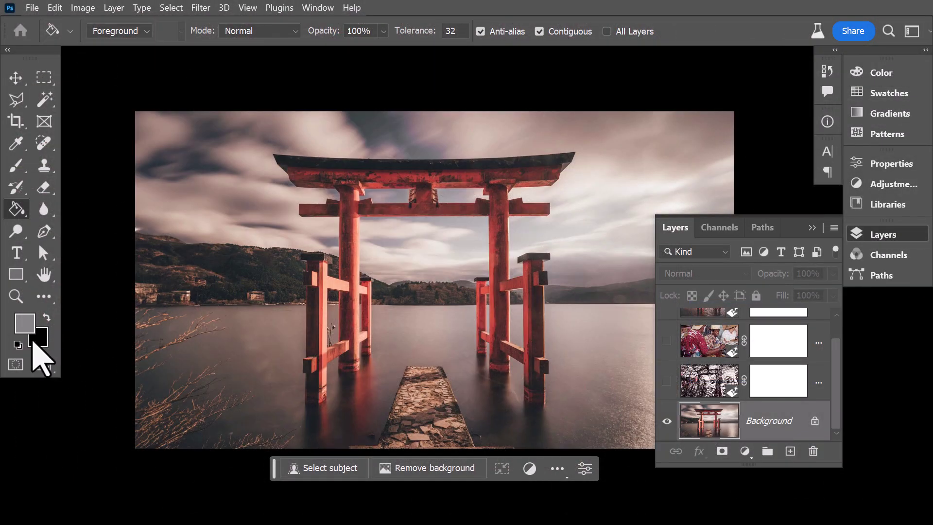
Fill a fresh quick mask over the photo, convert it to a selection, and start Generative Fill.
left_click(16, 365)
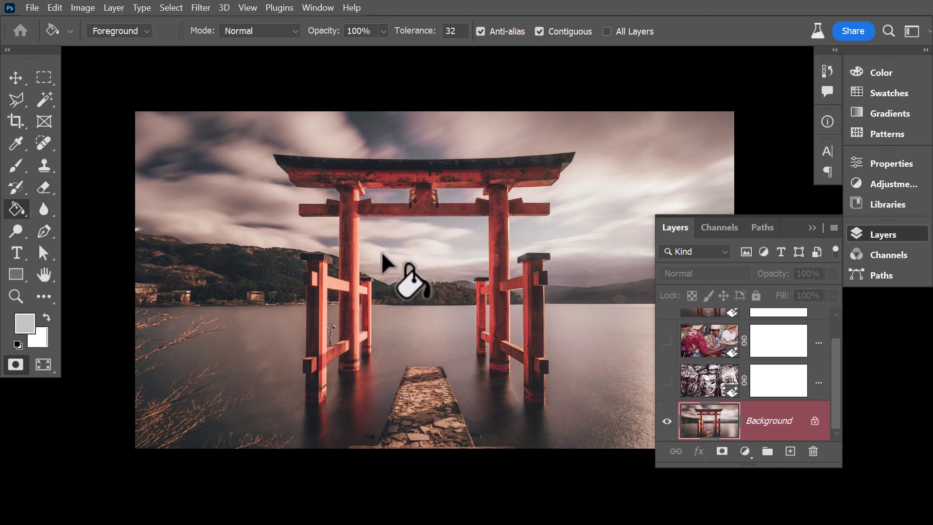
left_click(385, 261)
key("q")
left_click(305, 468)
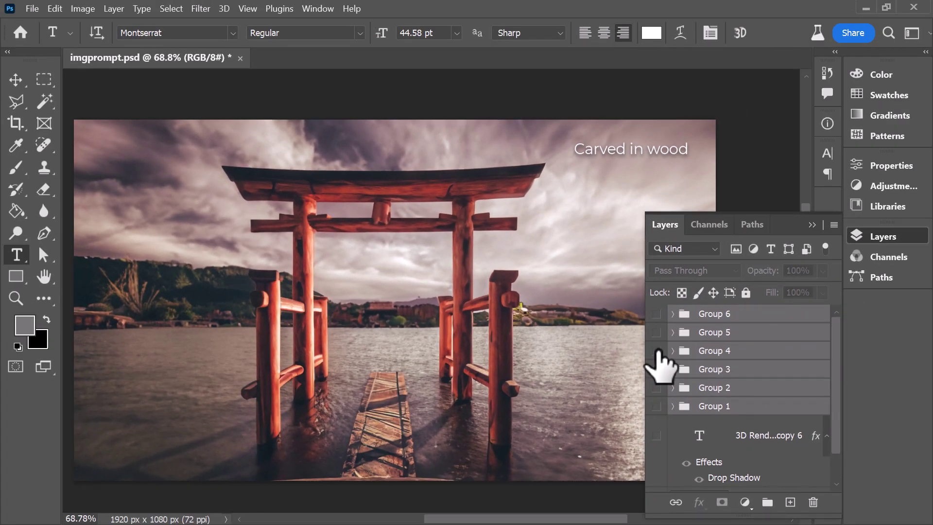
Hide Group 4 and add a Hue/Saturation adjustment layer above the Background photo.
left_click(657, 350)
left_click(778, 479)
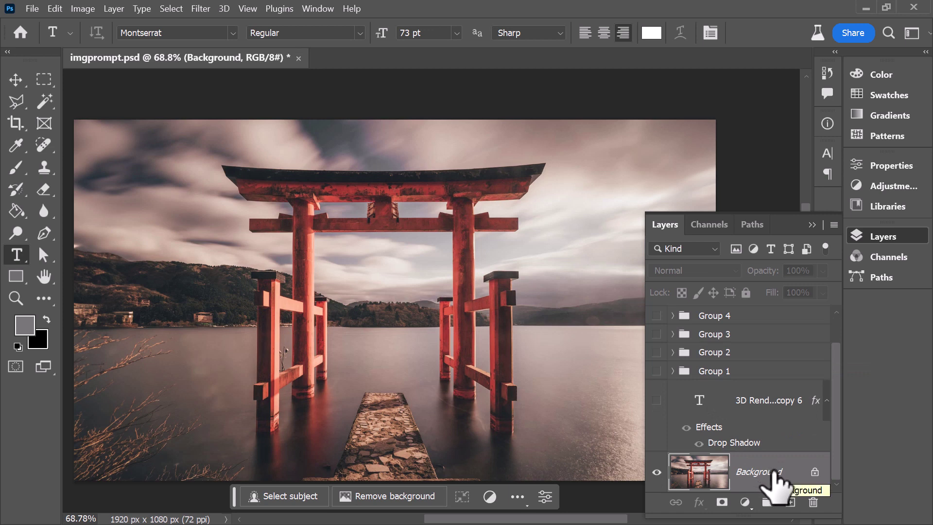
left_click(745, 502)
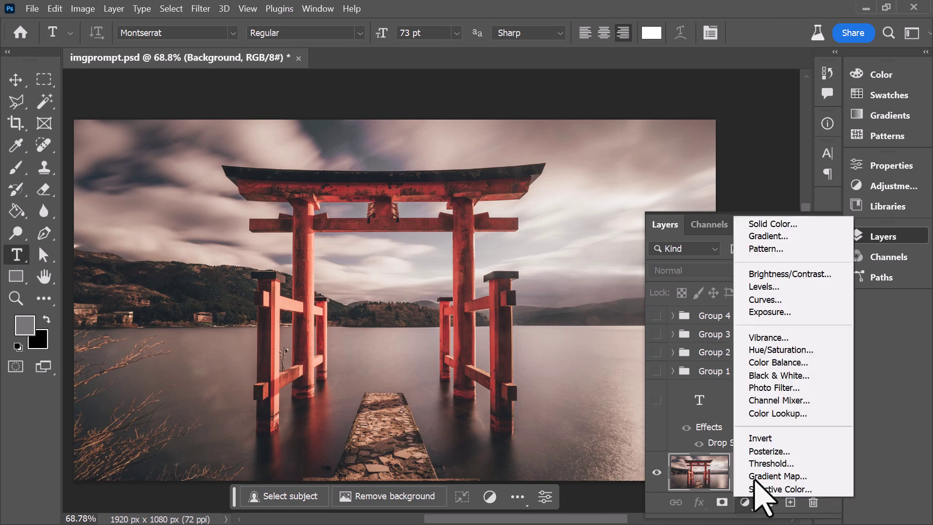
left_click(762, 354)
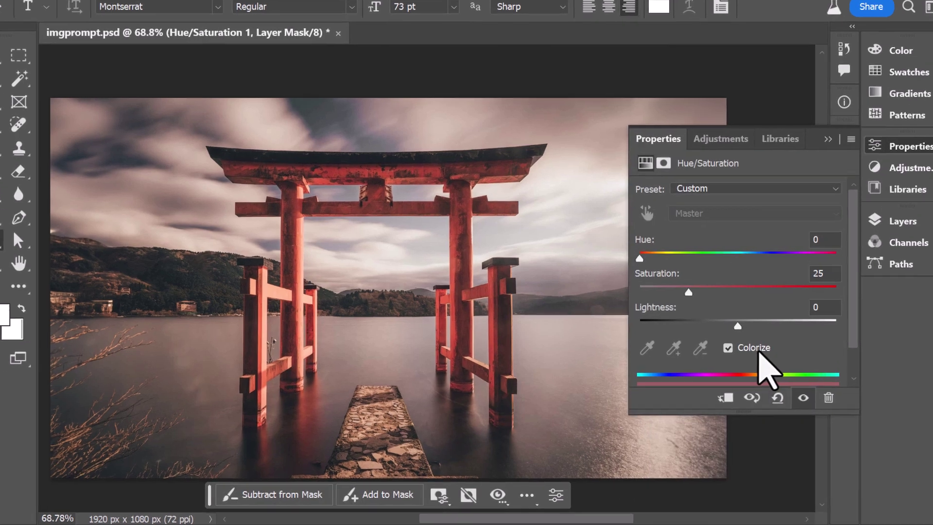
Colorize the adjustment at Hue 27 with raised saturation for a sepia-brown tint.
left_click(717, 357)
left_click_drag(635, 272, 647, 272)
left_click_drag(681, 304, 658, 304)
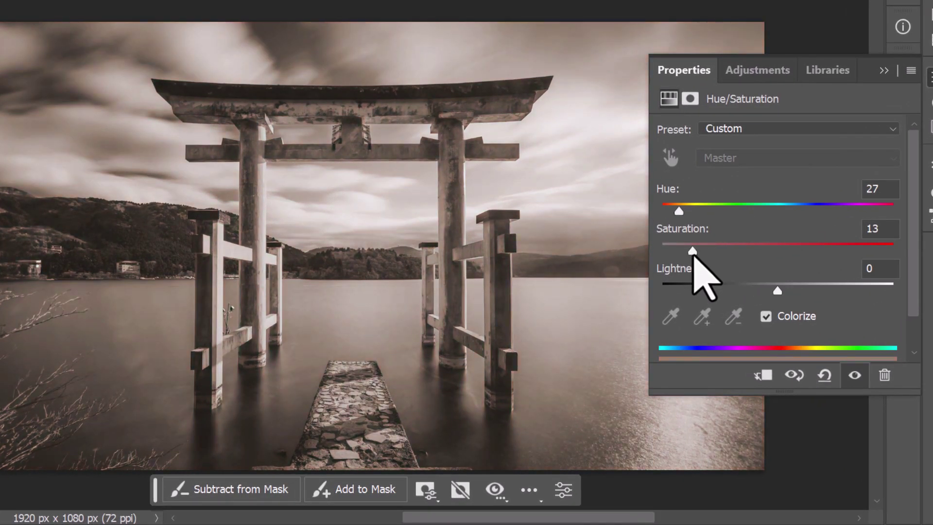
left_click_drag(692, 251, 744, 252)
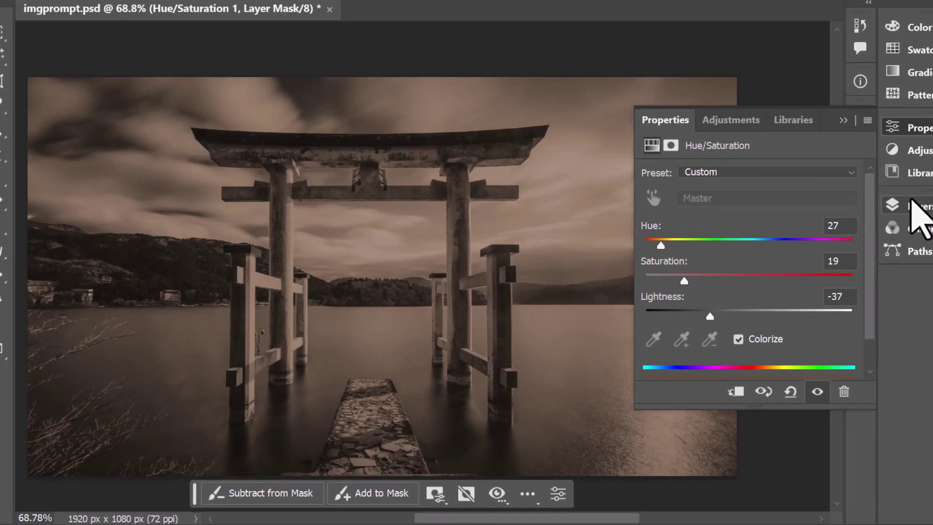
left_click(912, 204)
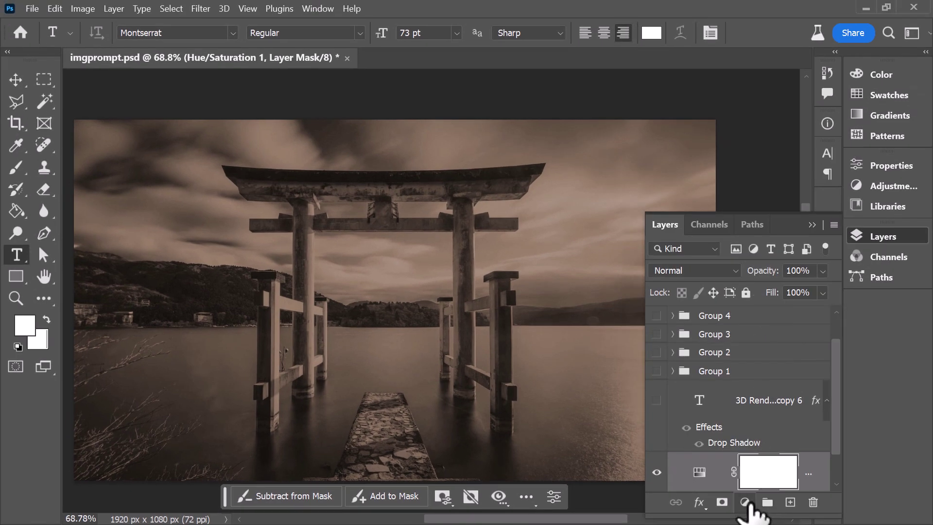
Add a Curves 1 adjustment with an S-shaped curve to darken the sepia photo into deep browns.
left_click(745, 503)
left_click(765, 305)
left_click_drag(775, 291, 774, 306)
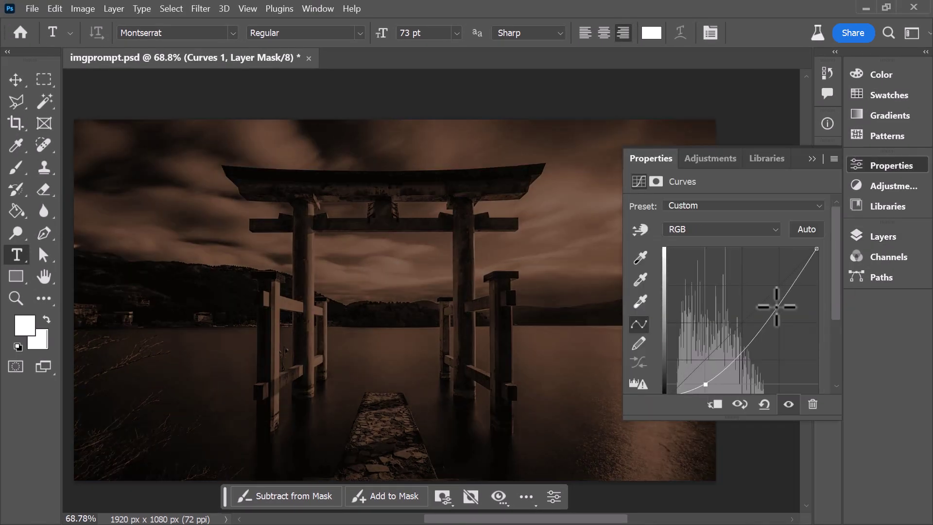
left_click_drag(708, 360, 708, 381)
left_click_drag(761, 329, 761, 330)
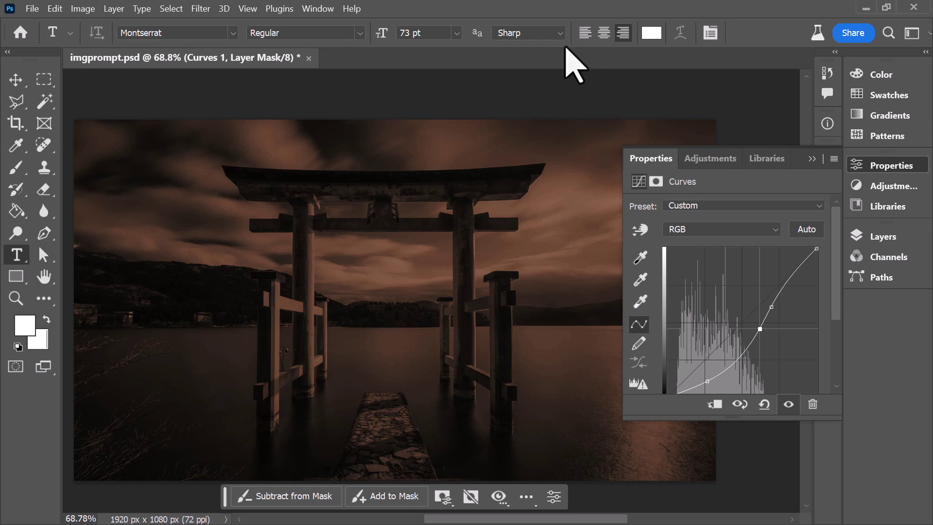
key("Tab")
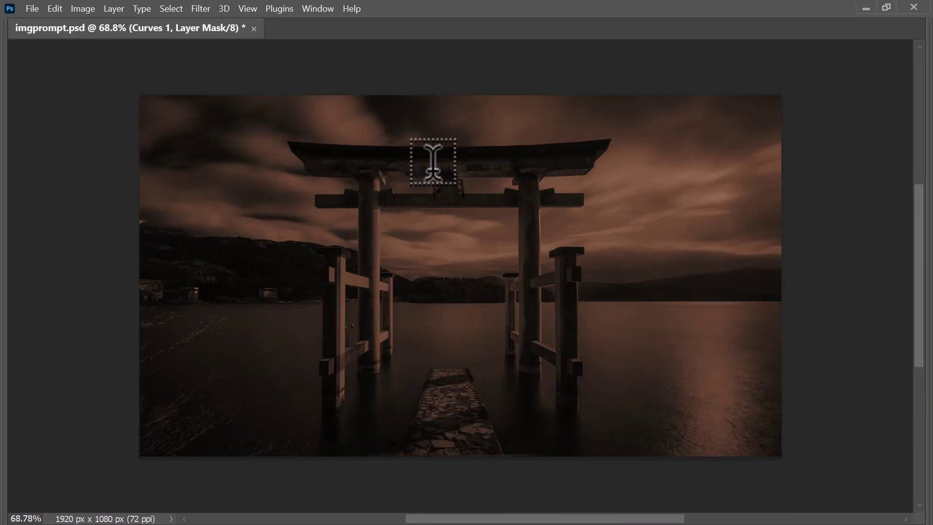
key("Tab")
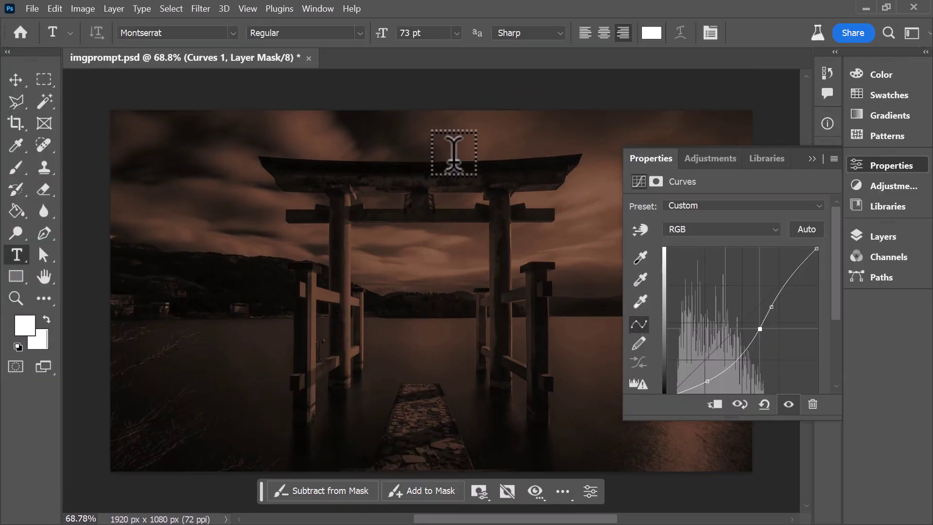
left_click(881, 235)
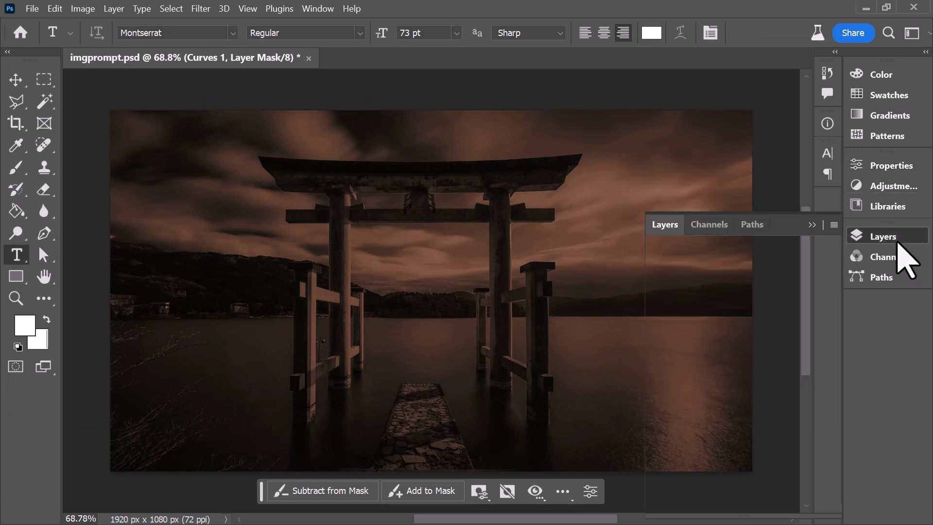
scroll(826, 464, "down", 3)
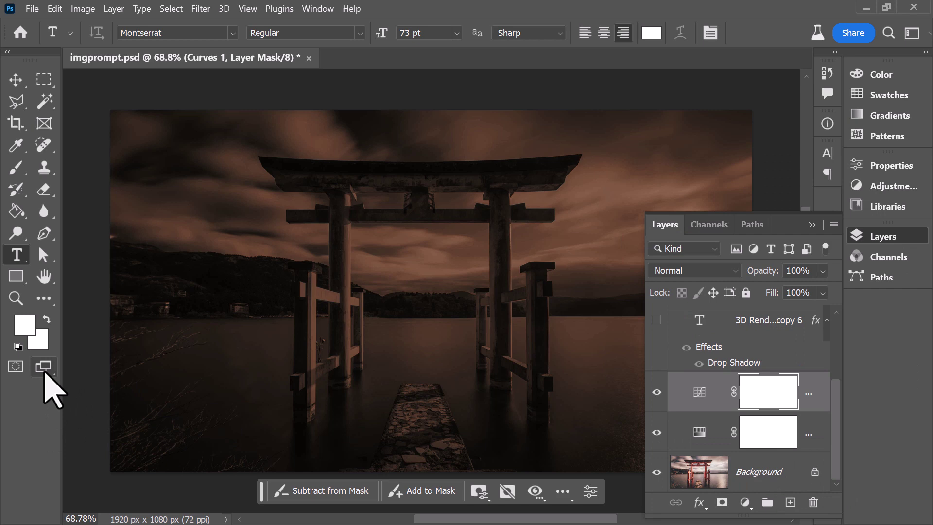
Fill a quick mask with grey 7e7b7b over the whole photo and exit it as a selection.
key("q")
left_click(24, 325)
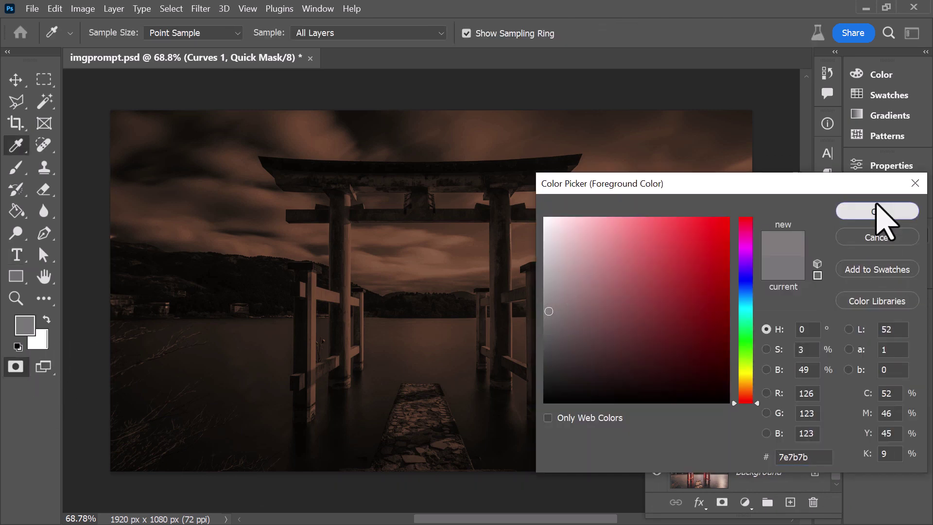
left_click(879, 214)
left_click(17, 210)
left_click(271, 232)
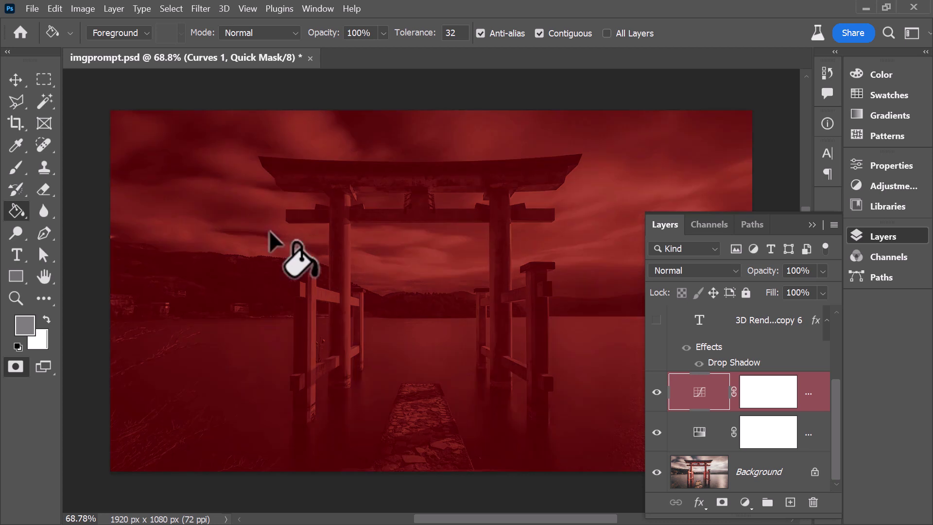
key("q")
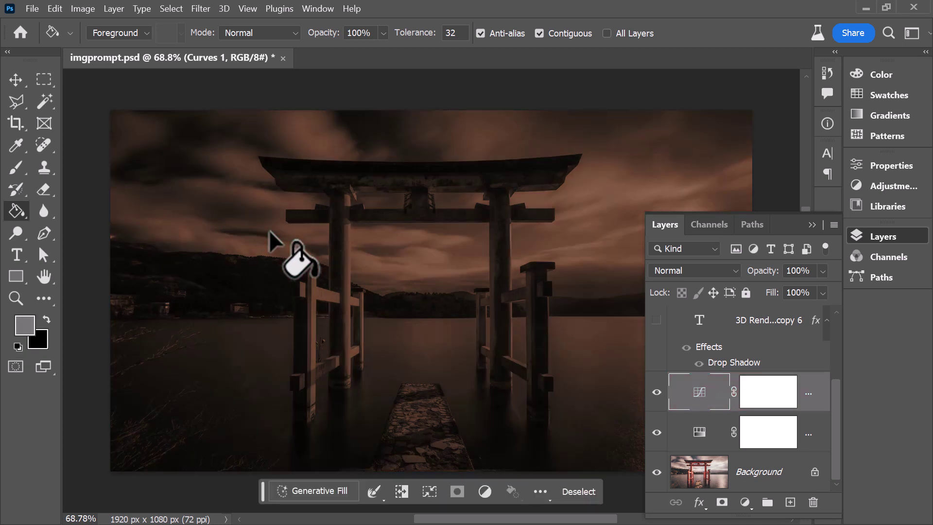
Grey-fill a new Layer 1 through the selection, hide it, and load its pixels as the selection.
left_click(790, 502)
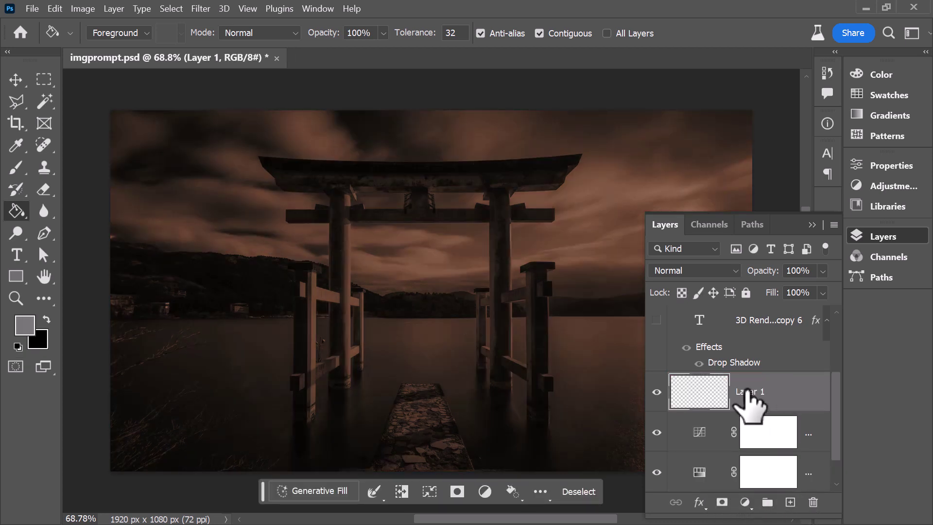
left_click(251, 251)
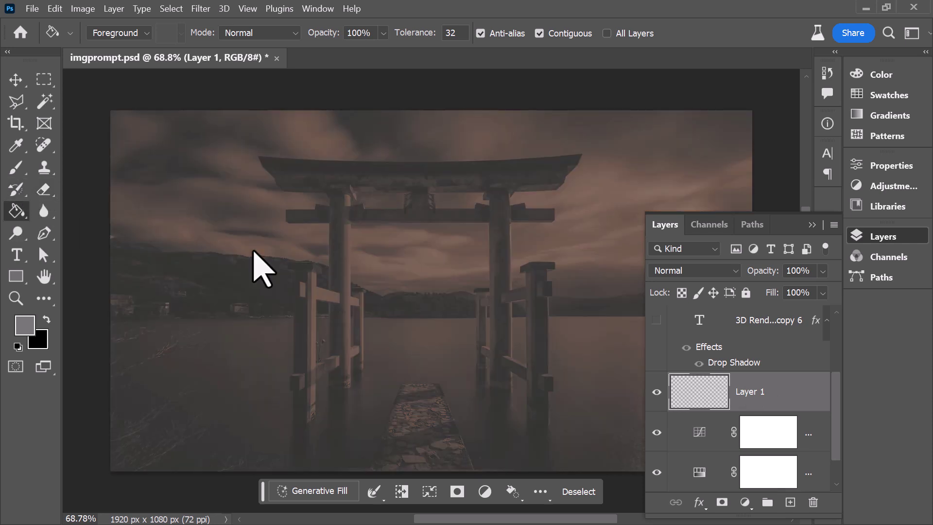
left_click(656, 391)
key("ctrl+d")
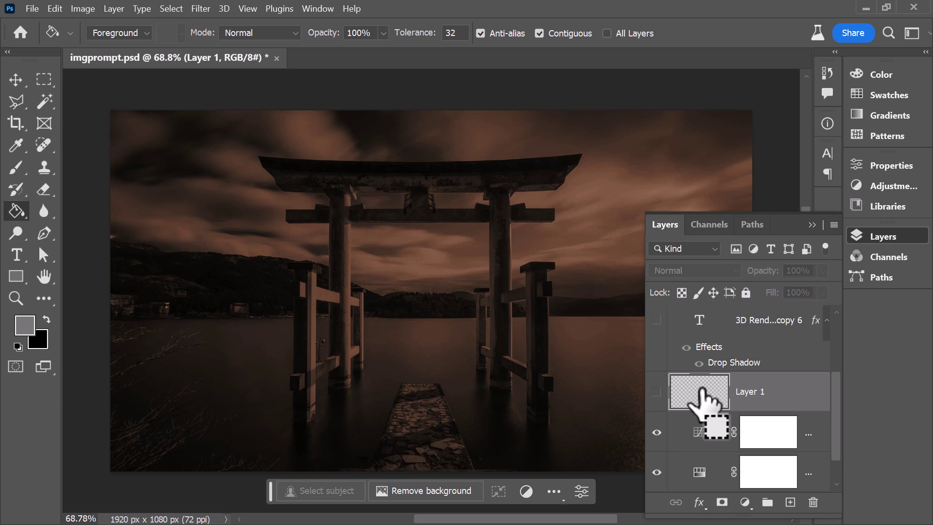
left_click(699, 396, "ctrl")
left_click(501, 222)
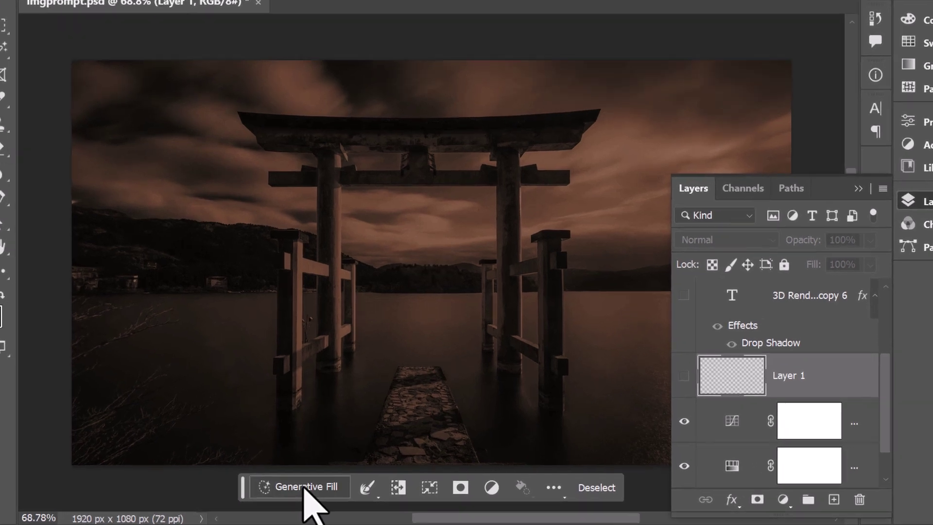
Generative Fill the torii photo with 'carved in wood' and compare the resulting variations.
left_click(321, 491)
type("carved in wood")
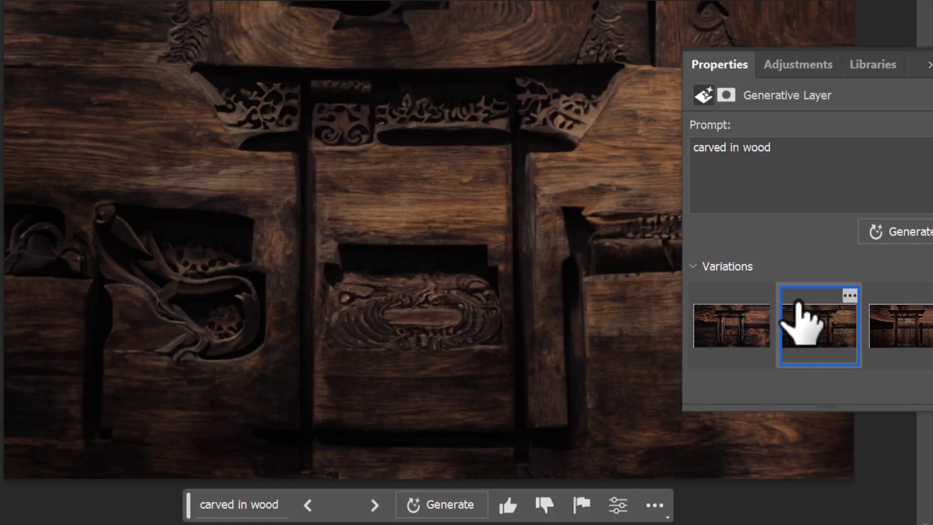
left_click(920, 322)
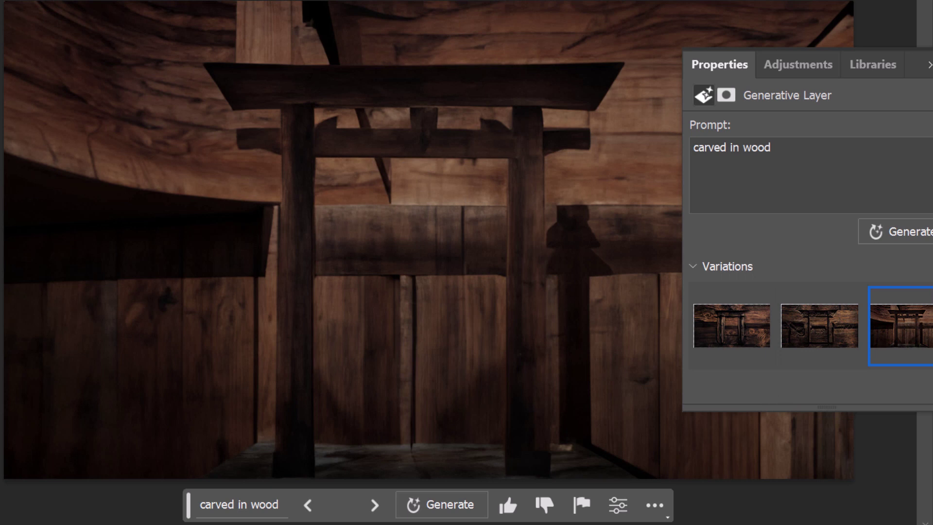
left_click(797, 331)
Keep the first variation and regenerate using a detailed knife-carving prompt instead.
left_click(719, 334)
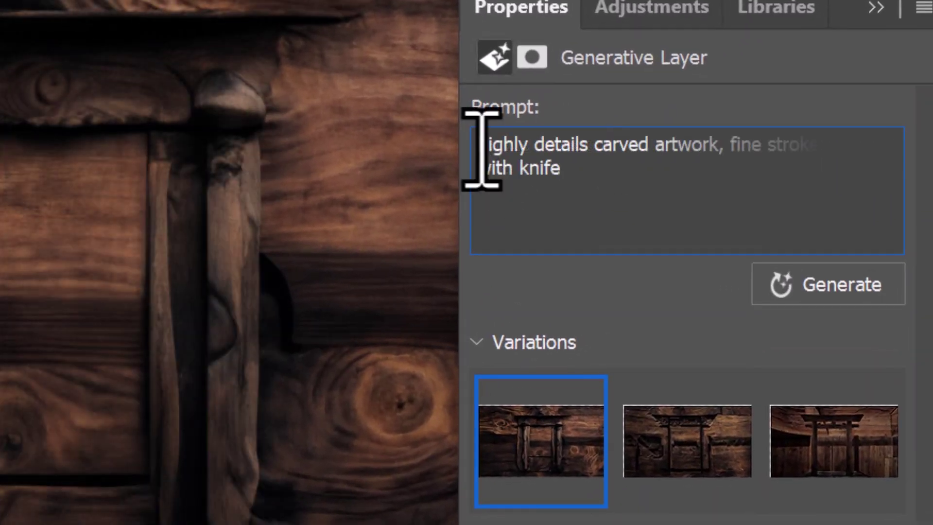
left_click_drag(481, 146, 827, 200)
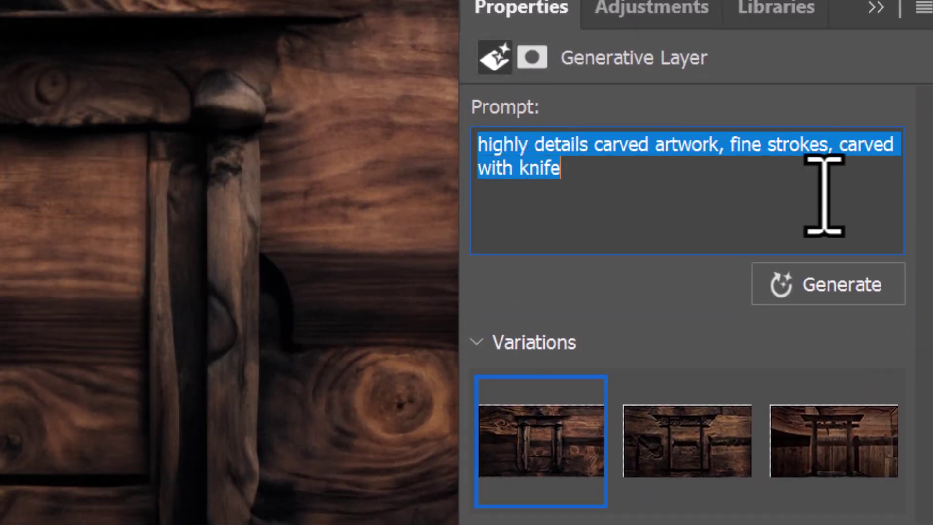
left_click(816, 287)
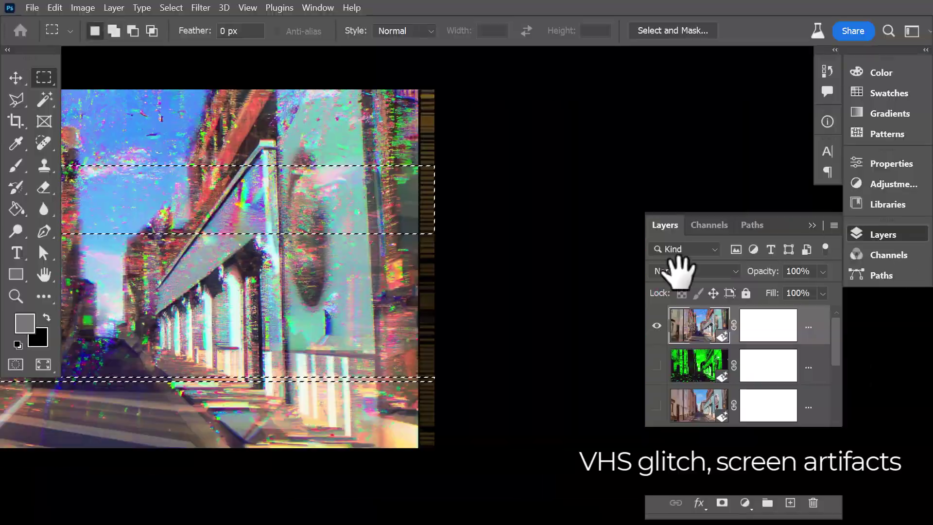
Set the VHS-glitch layer's blend mode to Lighter Color and duplicate the layer.
left_click(677, 270)
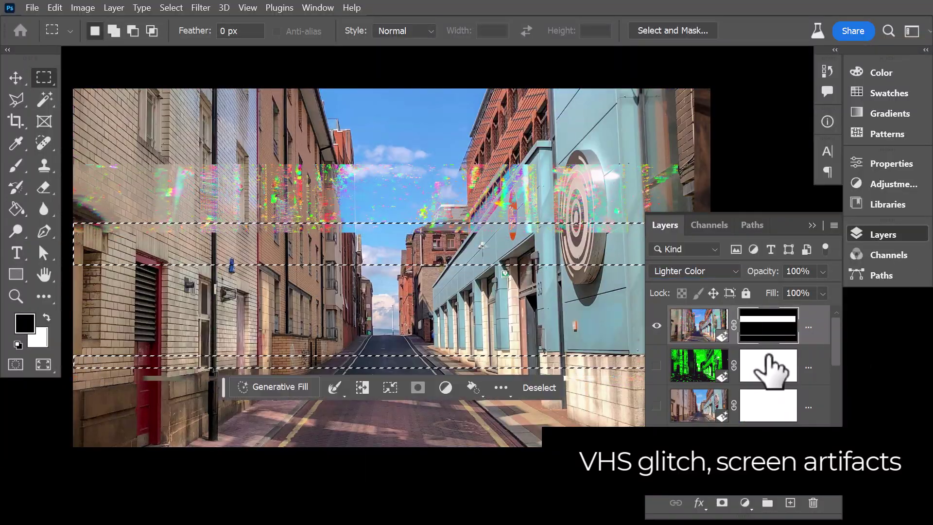
key("ctrl+j")
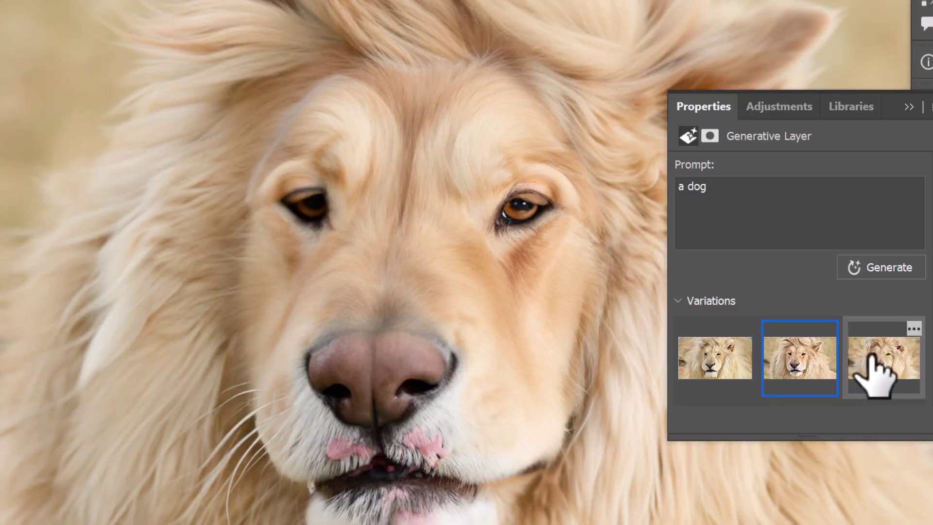
Compare the 'a dog' variations on the lion photo, returning to the first one.
left_click(872, 370)
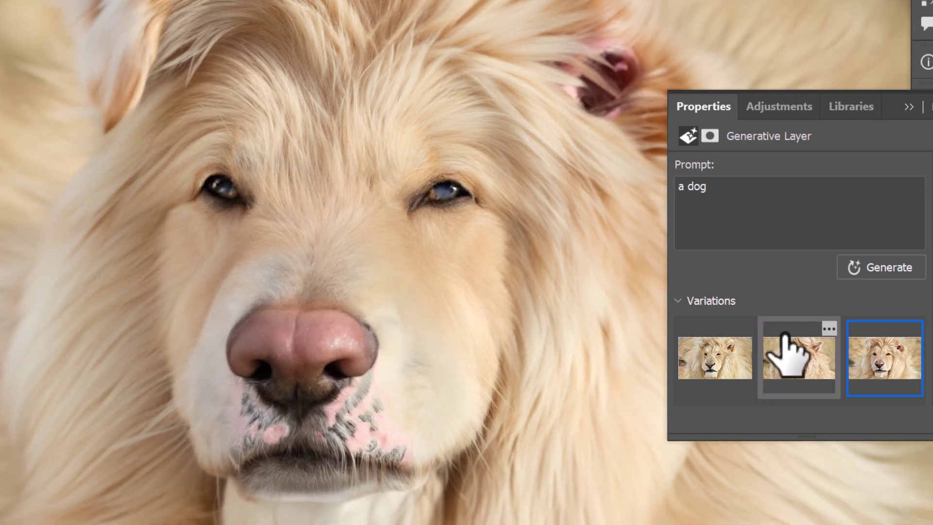
left_click(714, 357)
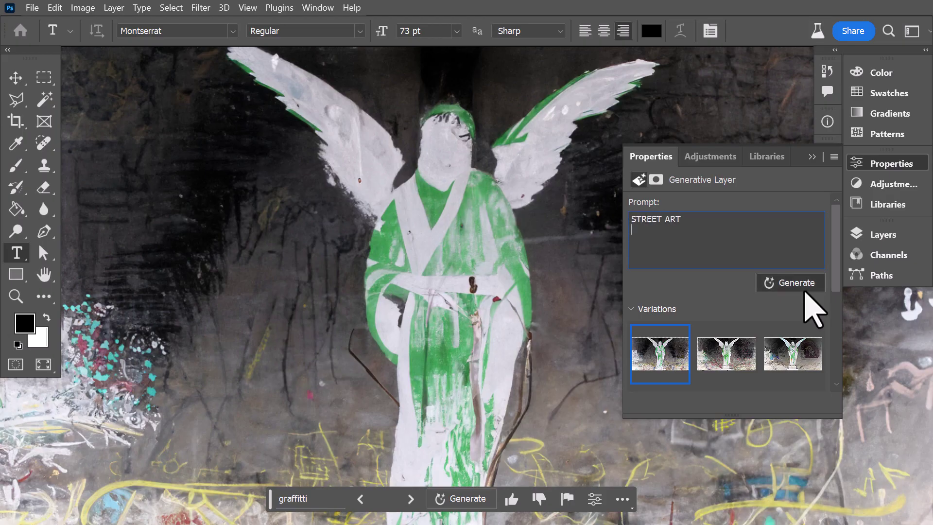
Generate new angel statue variations from the 'STREET ART' prompt.
left_click(791, 282)
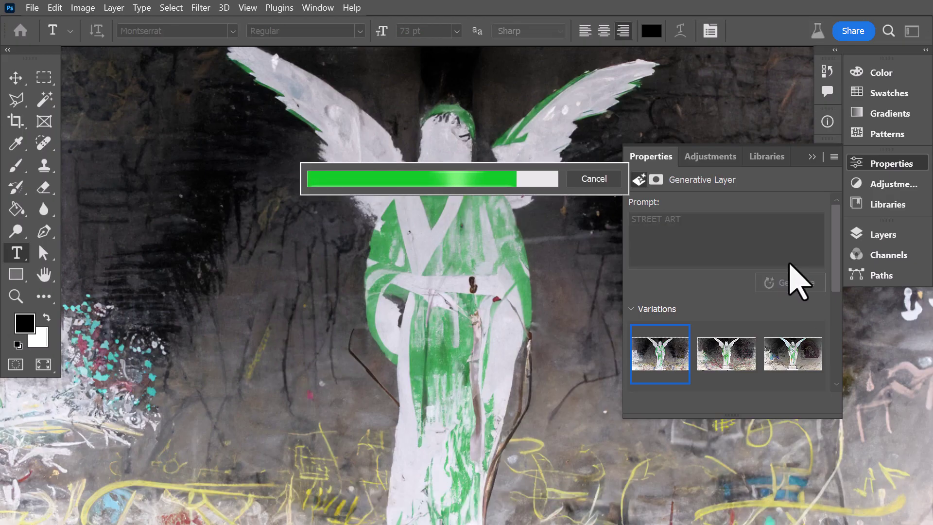